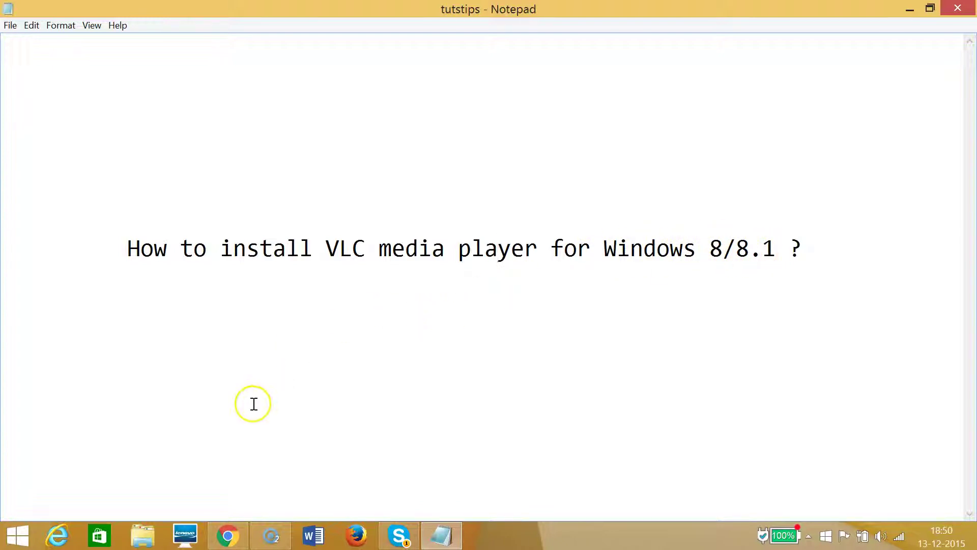
# Switch from the Notepad title note to Chrome showing the videolan.org homepage
pyautogui.click(227, 536)
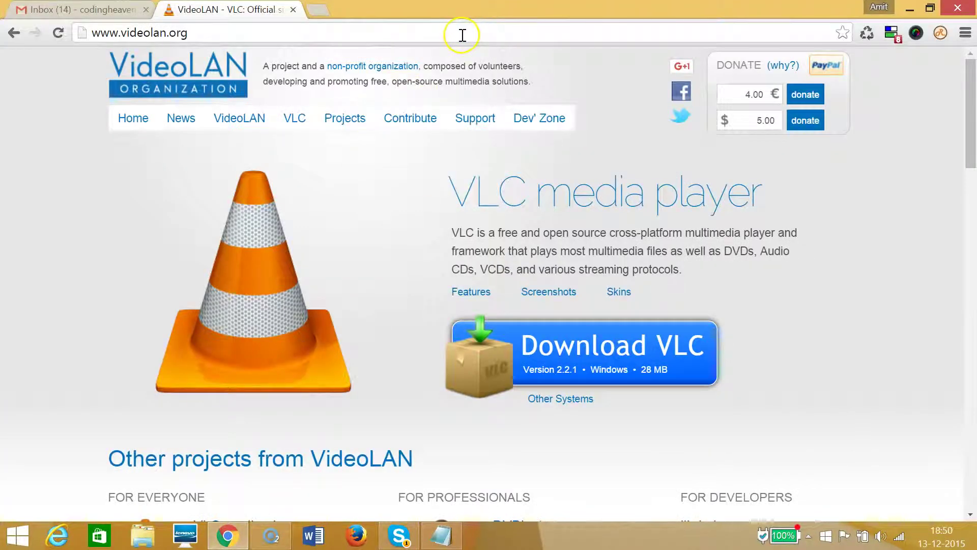
# Start downloading the VLC 2.2.1 Windows installer from the videolan.org homepage
pyautogui.click(204, 38)
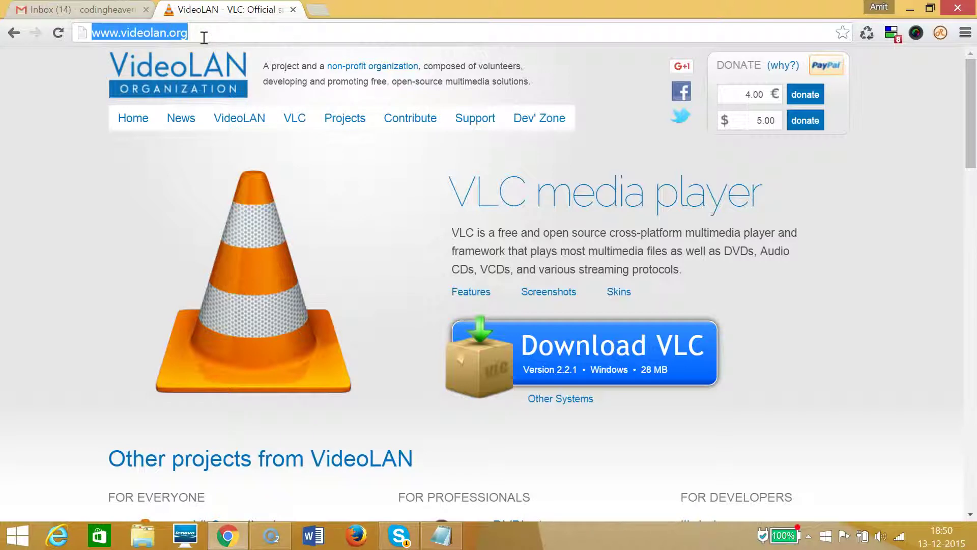
pyautogui.click(224, 37)
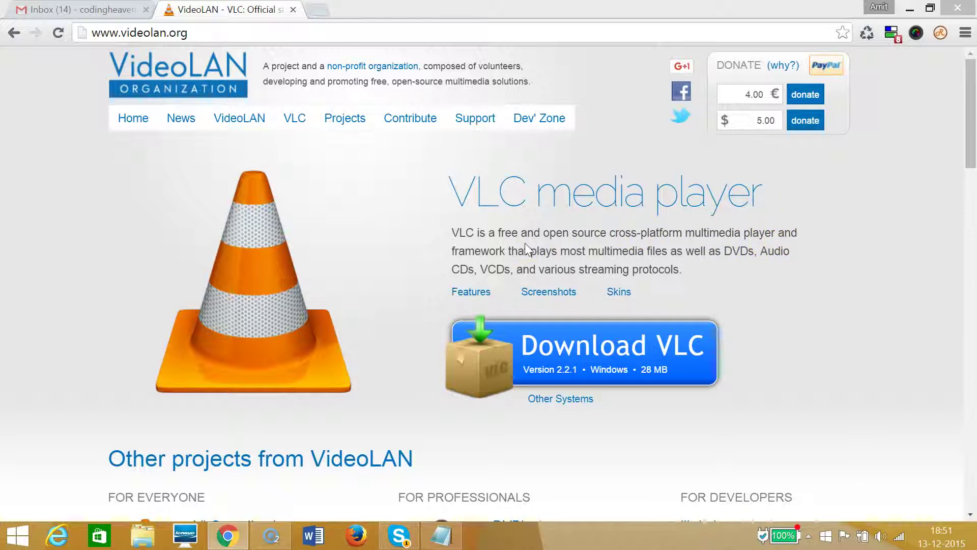
pyautogui.click(609, 400)
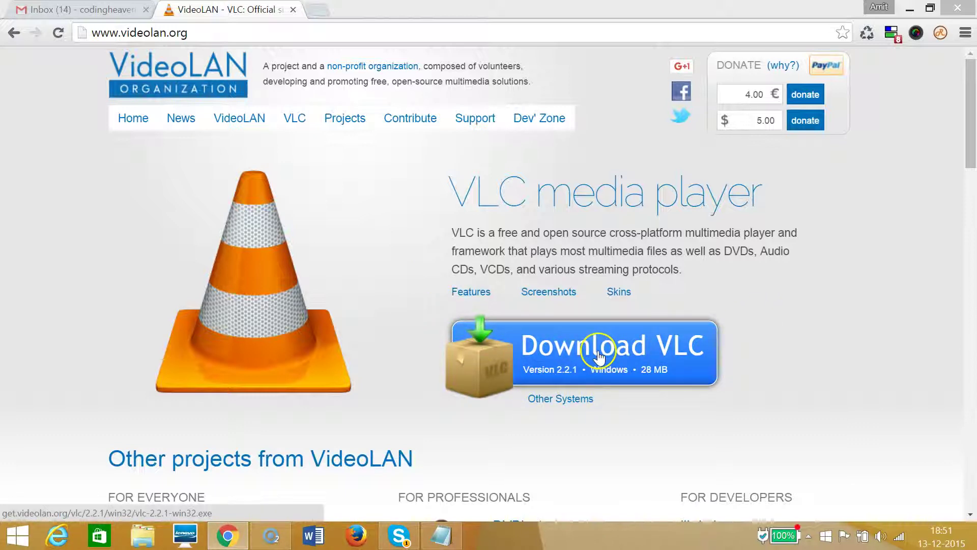
pyautogui.click(624, 349)
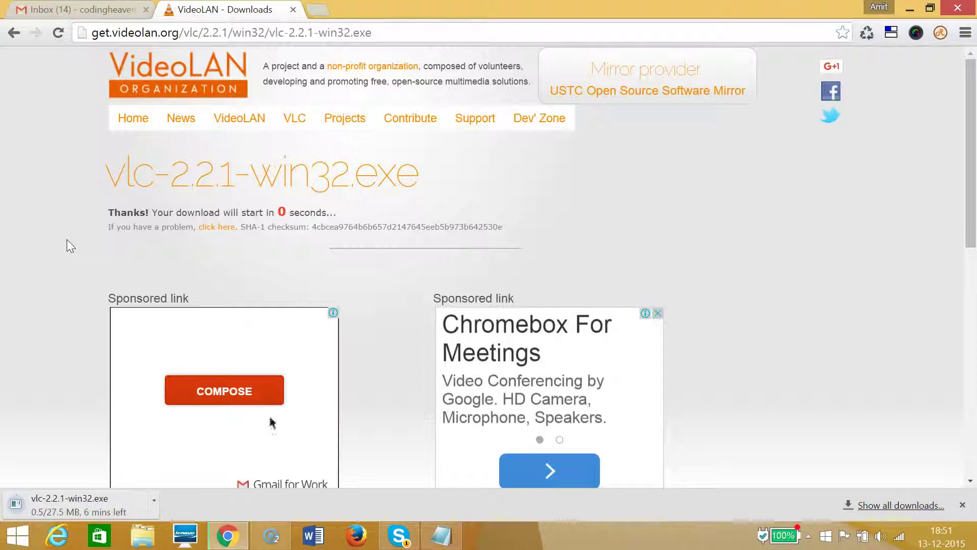
# Let vlc-2.2.1-win32.exe finish downloading, then minimize Chrome to reveal the Notepad note
pyautogui.click(288, 208)
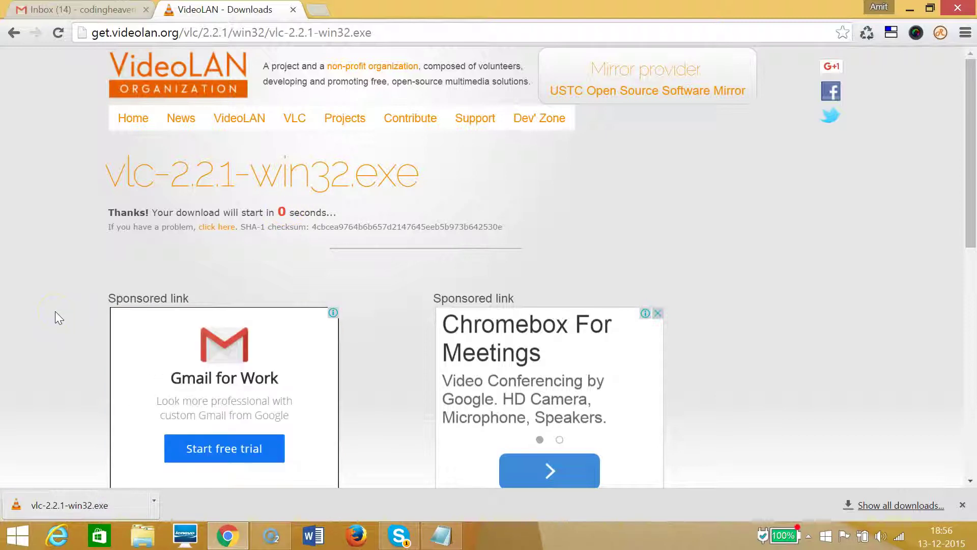
pyautogui.click(68, 383)
pyautogui.click(910, 9)
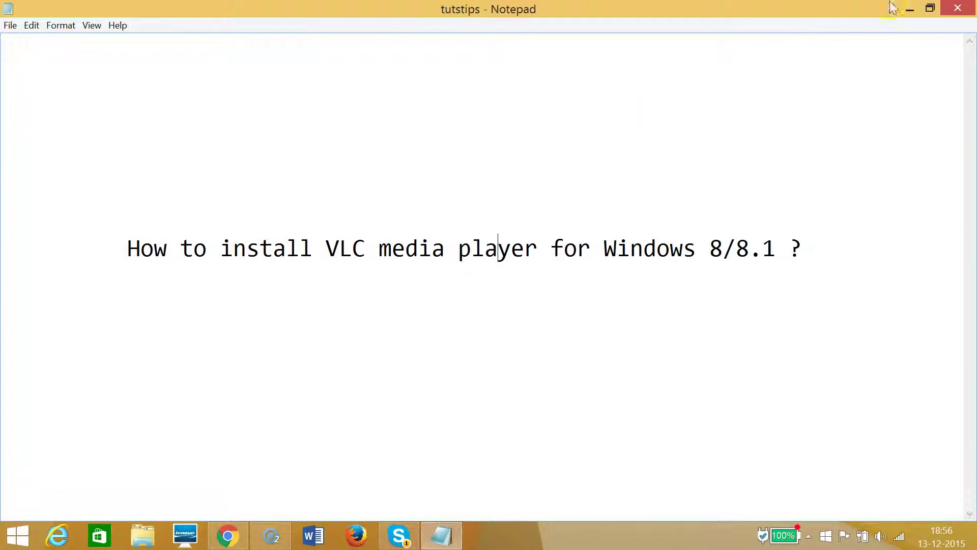
# Minimize Notepad, move the vlc-2.2.1-win32 icon to mid-desktop and launch it
pyautogui.click(906, 9)
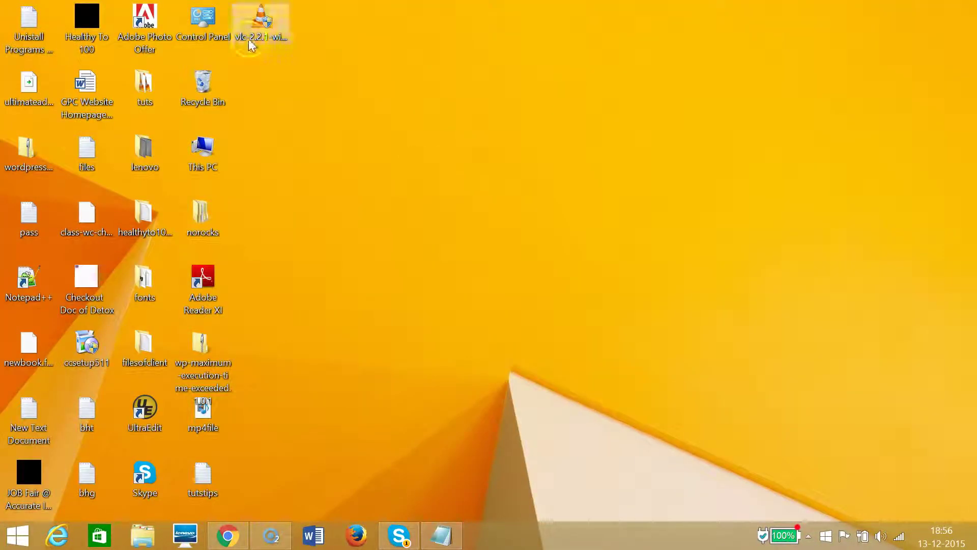
pyautogui.click(264, 23)
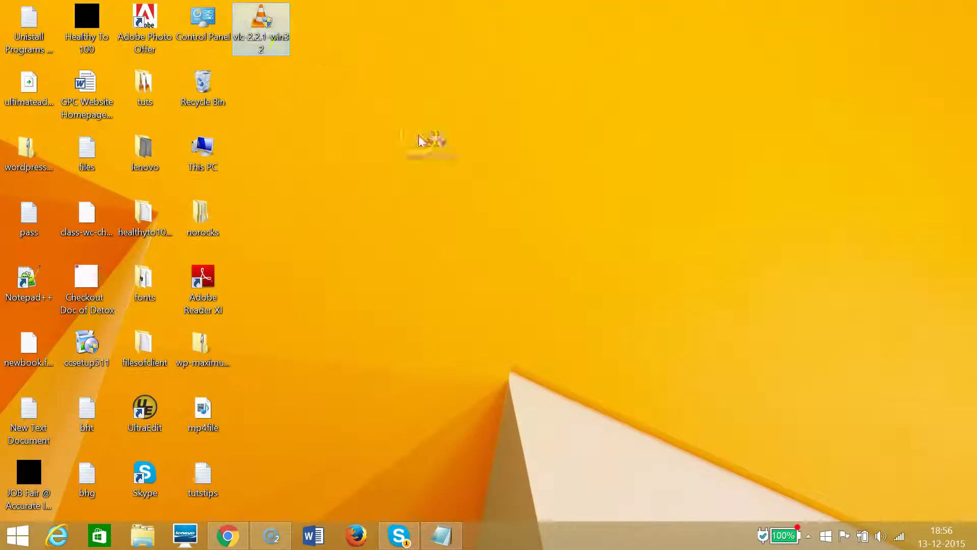
pyautogui.moveTo(441, 144); pyautogui.dragTo(445, 158)
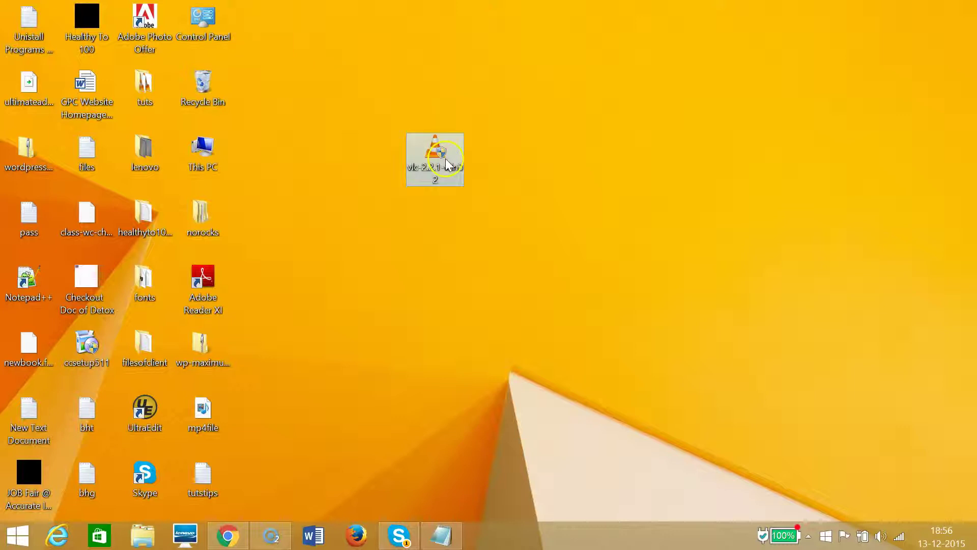
pyautogui.click(468, 201)
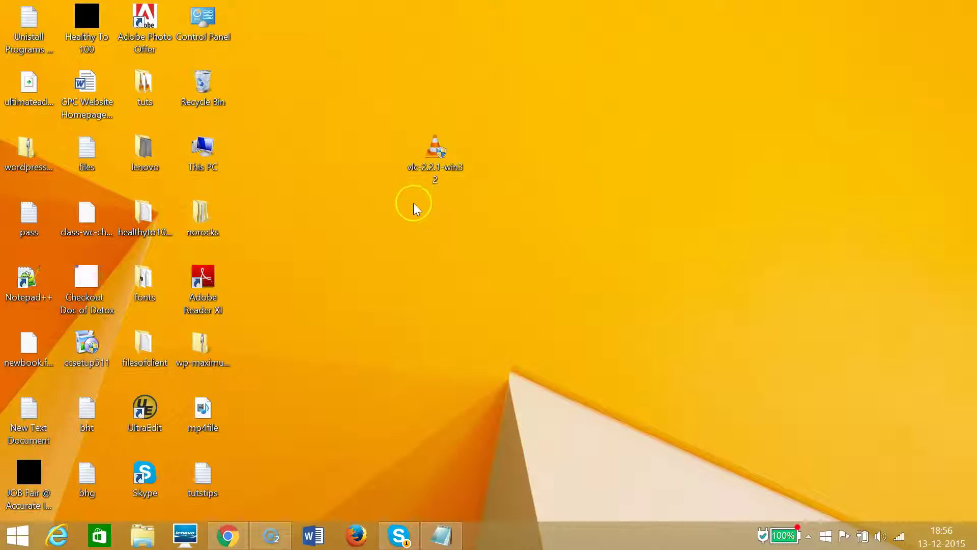
pyautogui.doubleClick(438, 173)
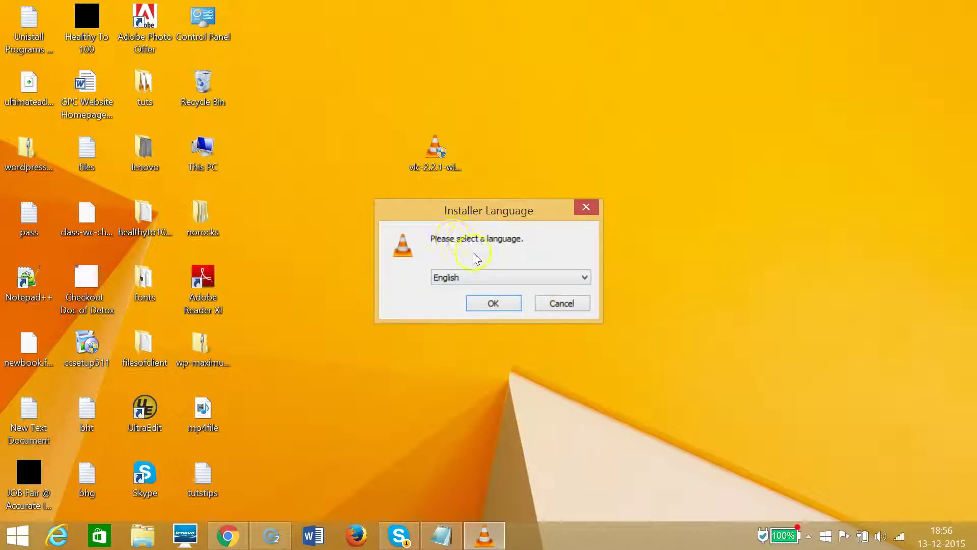
# Confirm English as installer language, pass the welcome page and jump to the license's end
pyautogui.click(485, 275)
pyautogui.click(484, 275)
pyautogui.click(482, 305)
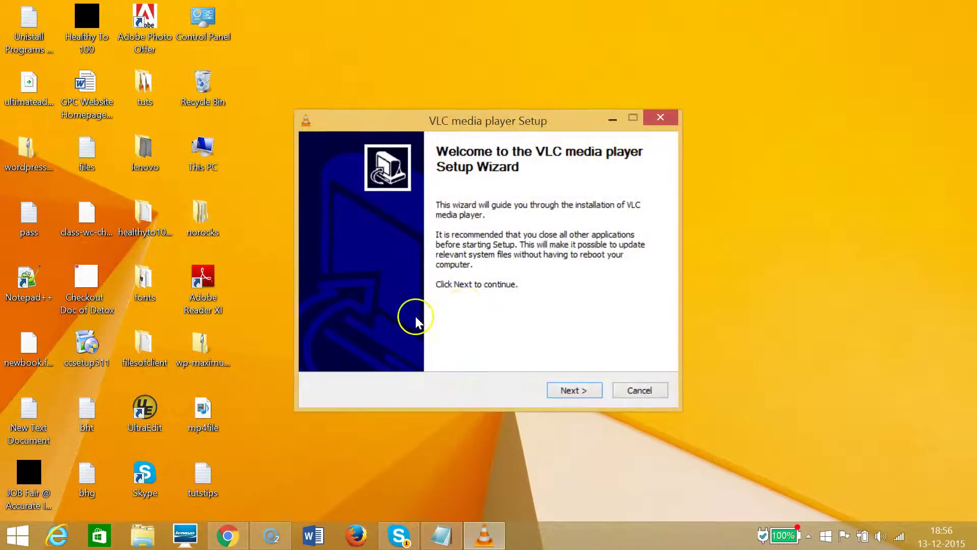
pyautogui.click(565, 390)
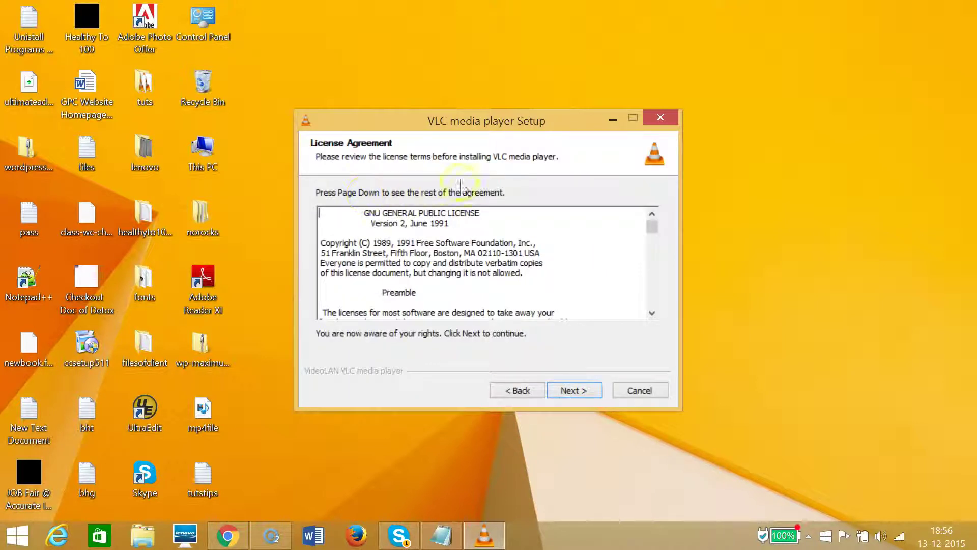
pyautogui.hotkey('ctrl', 'End')
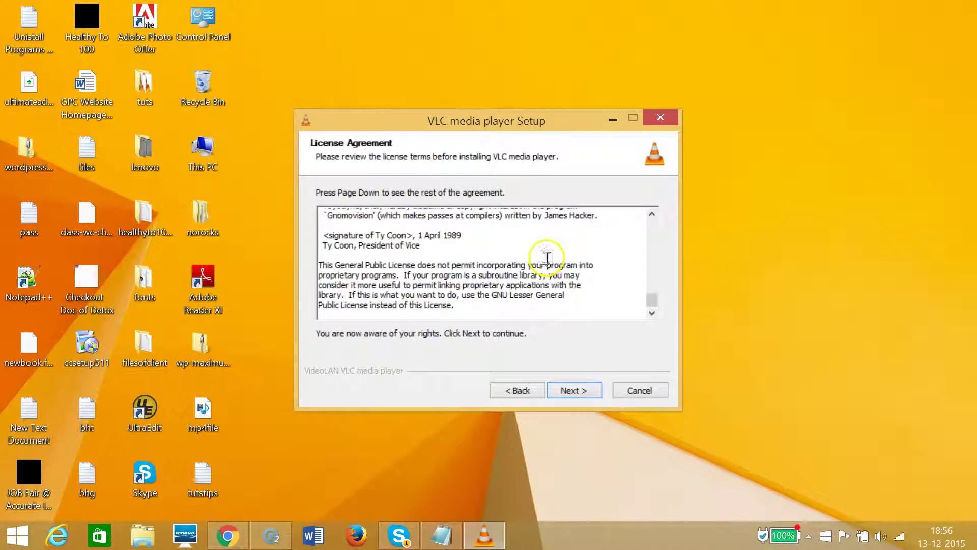
# Accept the license and leave the install type set to Custom
pyautogui.click(556, 392)
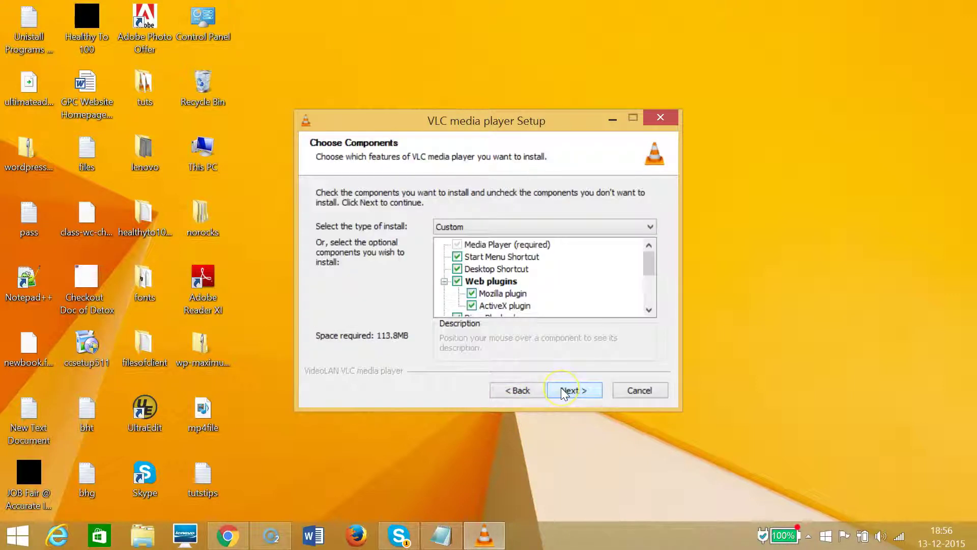
pyautogui.click(492, 227)
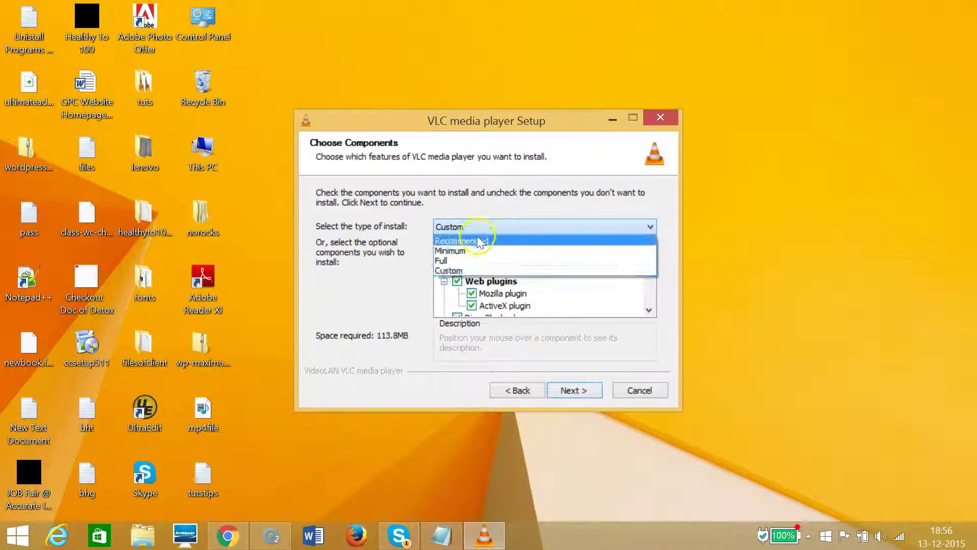
pyautogui.click(462, 270)
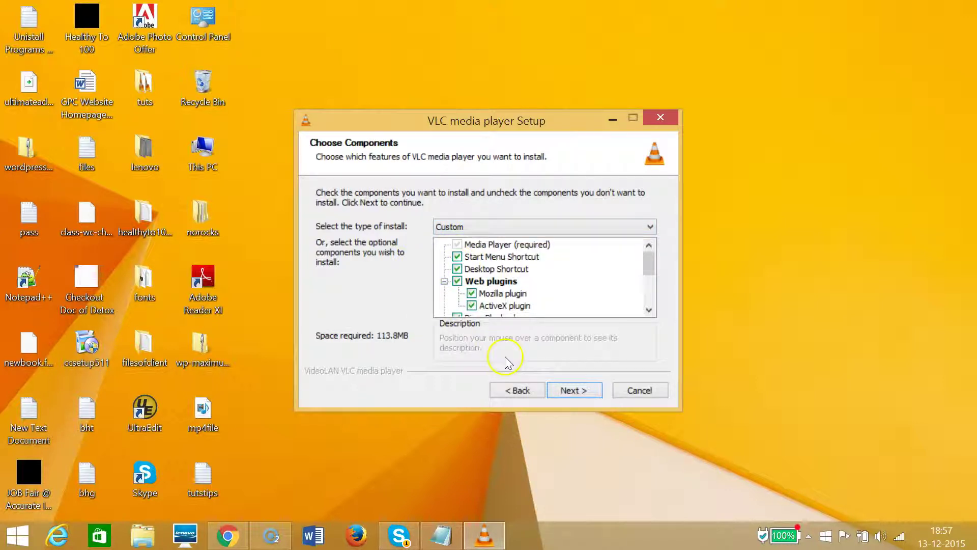
pyautogui.click(560, 227)
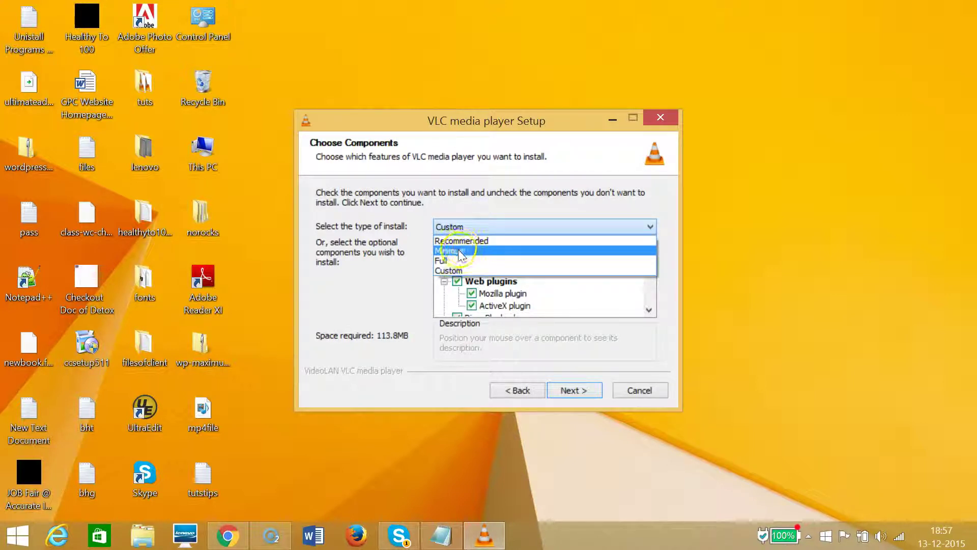
pyautogui.click(460, 270)
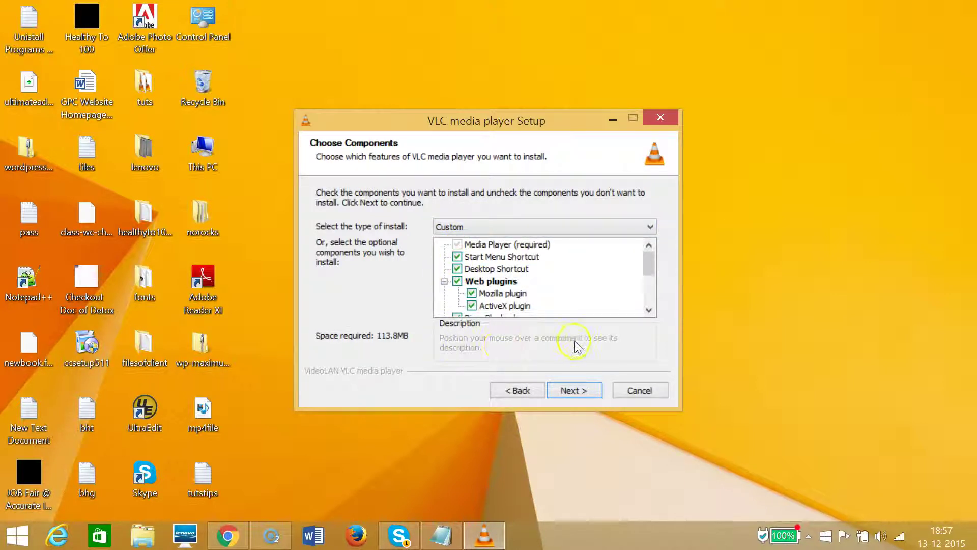
pyautogui.click(466, 228)
pyautogui.click(468, 230)
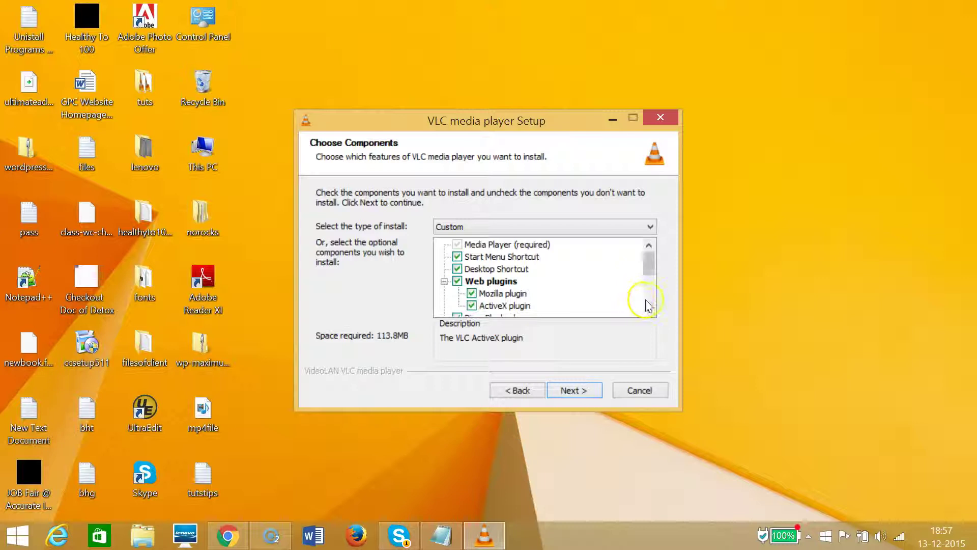
# Enable the Desktop Shortcut component and continue to Choose Install Location
pyautogui.scroll(-3, 645, 299)
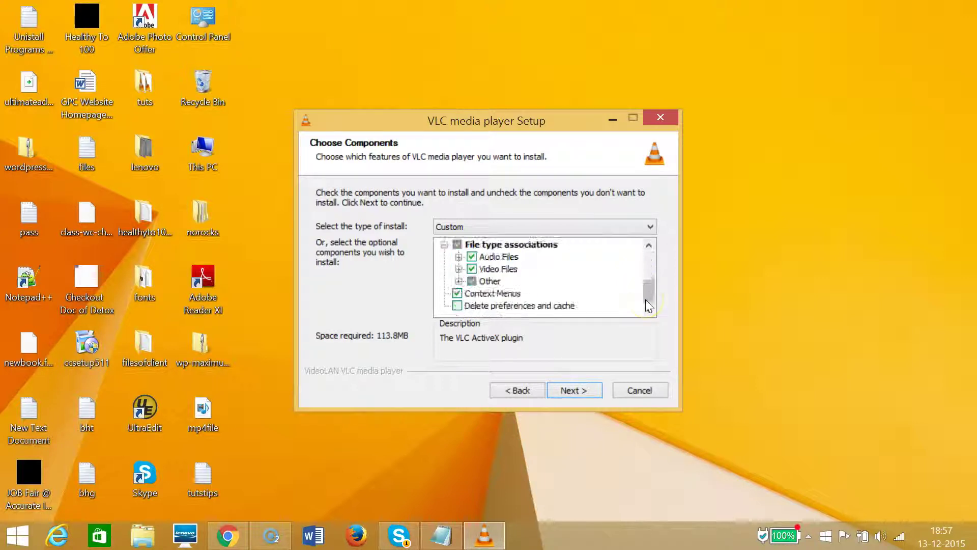
pyautogui.click(652, 267)
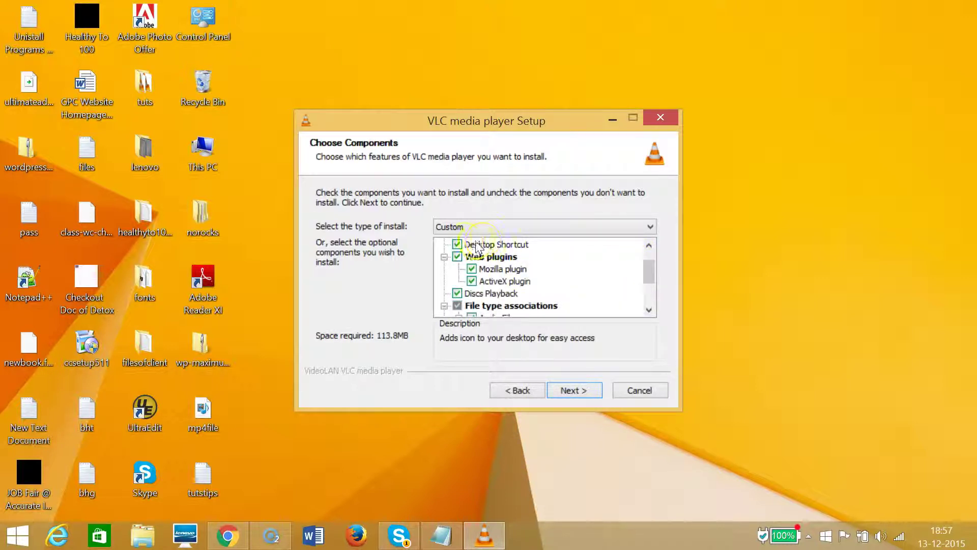
pyautogui.click(459, 244)
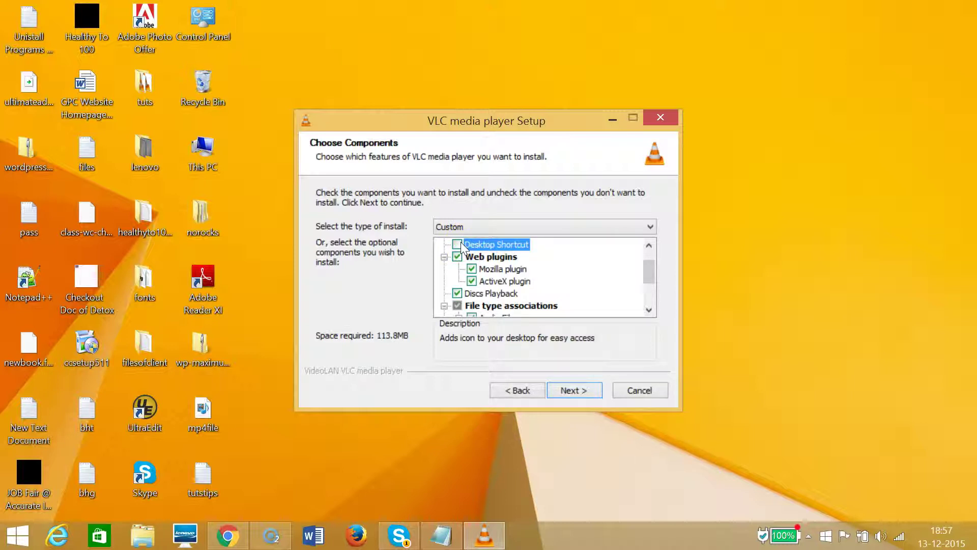
pyautogui.click(654, 296)
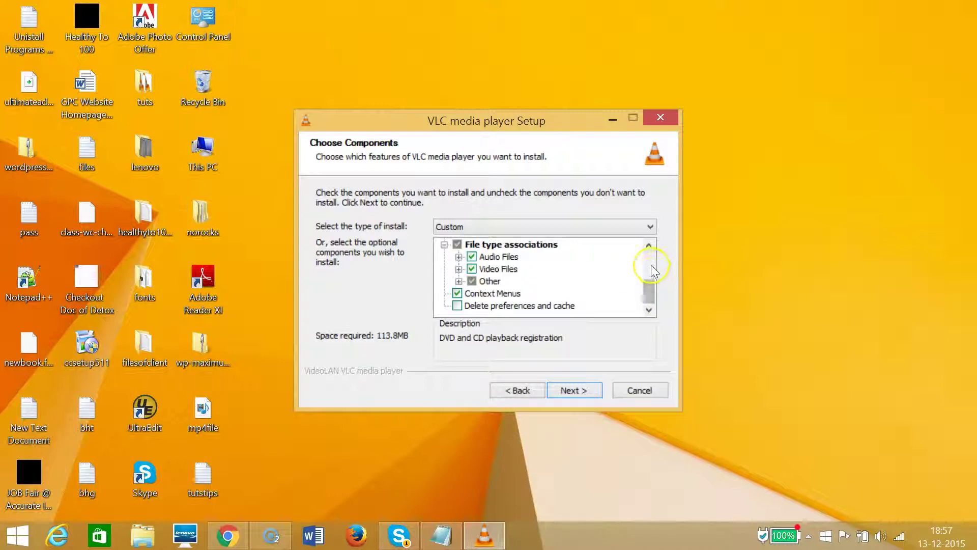
pyautogui.click(653, 272)
pyautogui.click(570, 390)
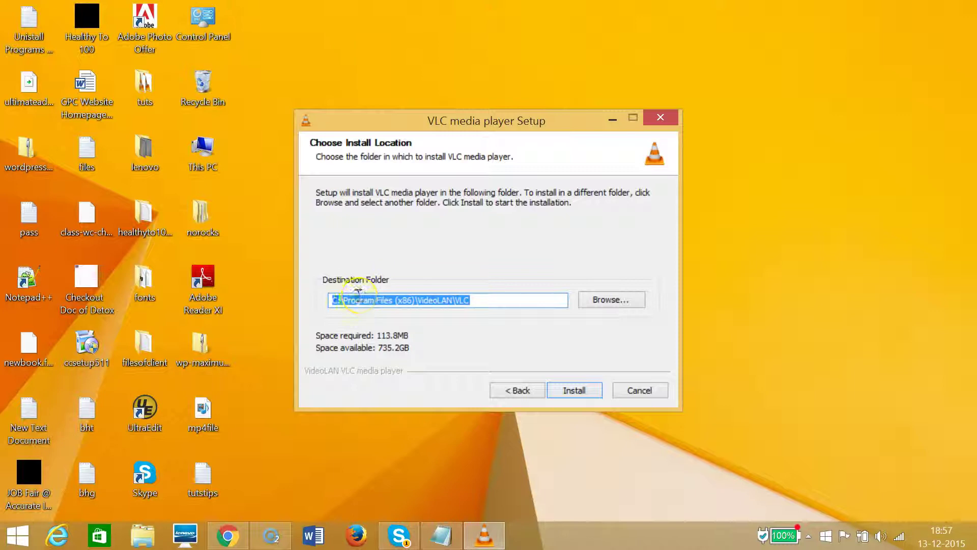
# Install VLC into C:\Program Files (x86)\VideoLAN\VLC and finish with Run VLC checked
pyautogui.click(572, 387)
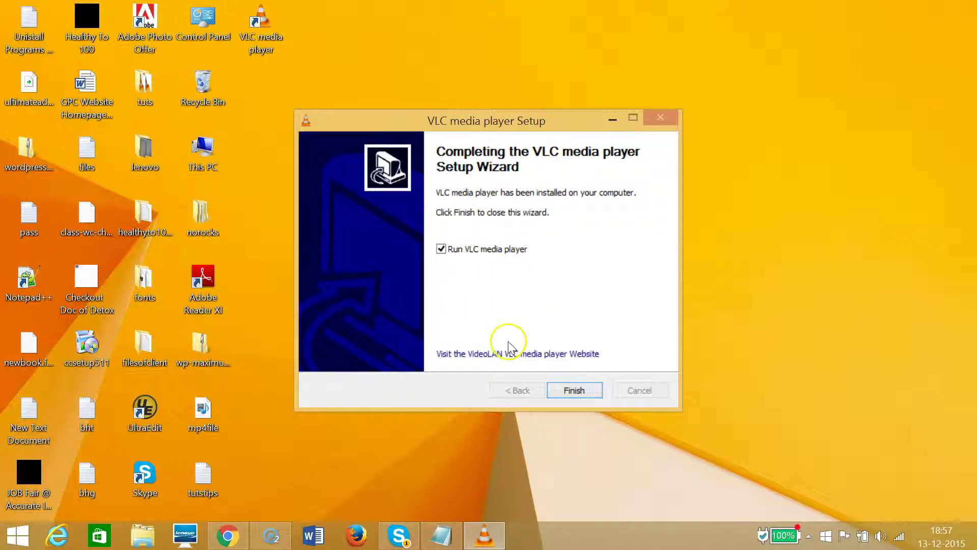
pyautogui.click(582, 390)
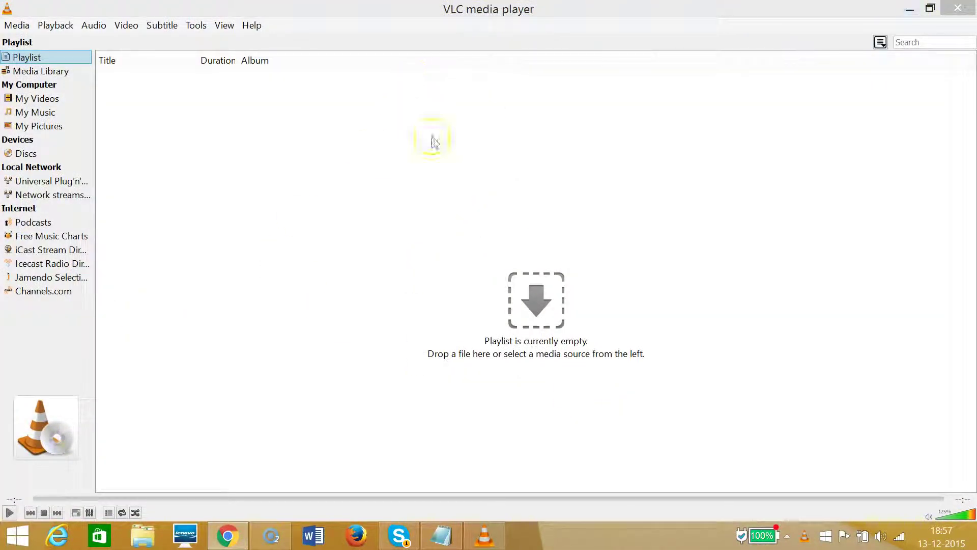
# Minimize VLC media player after checking its empty playlist
pyautogui.click(906, 9)
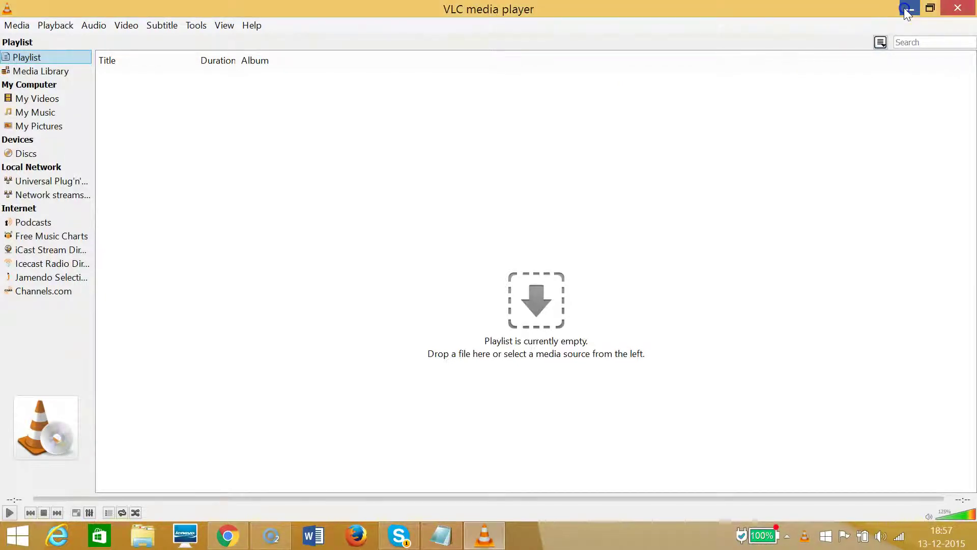